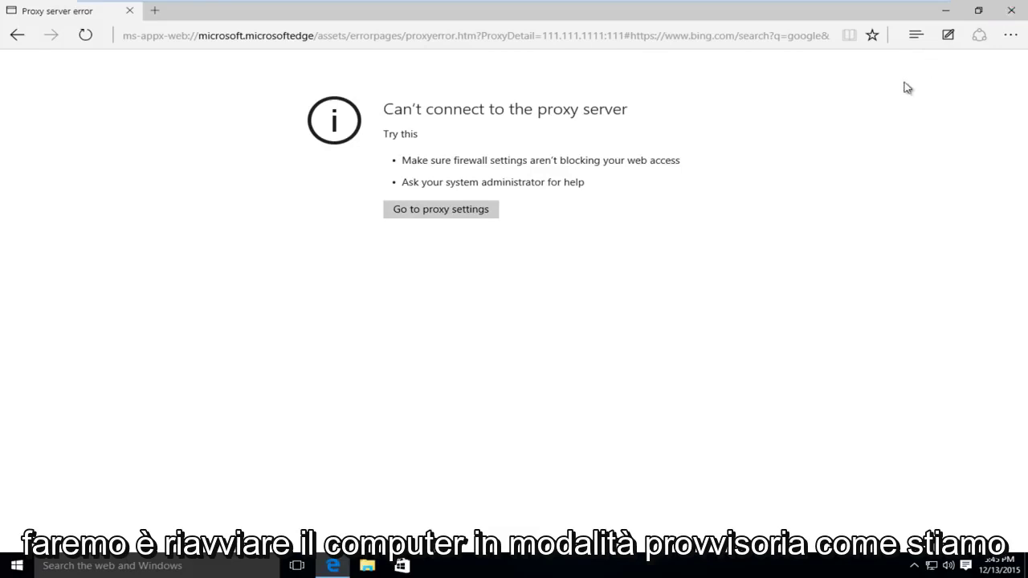
Close the browser showing the proxy error and Shift-restart Windows into recovery mode.
{"action": "left_click", "coordinate": [1008, 18]}
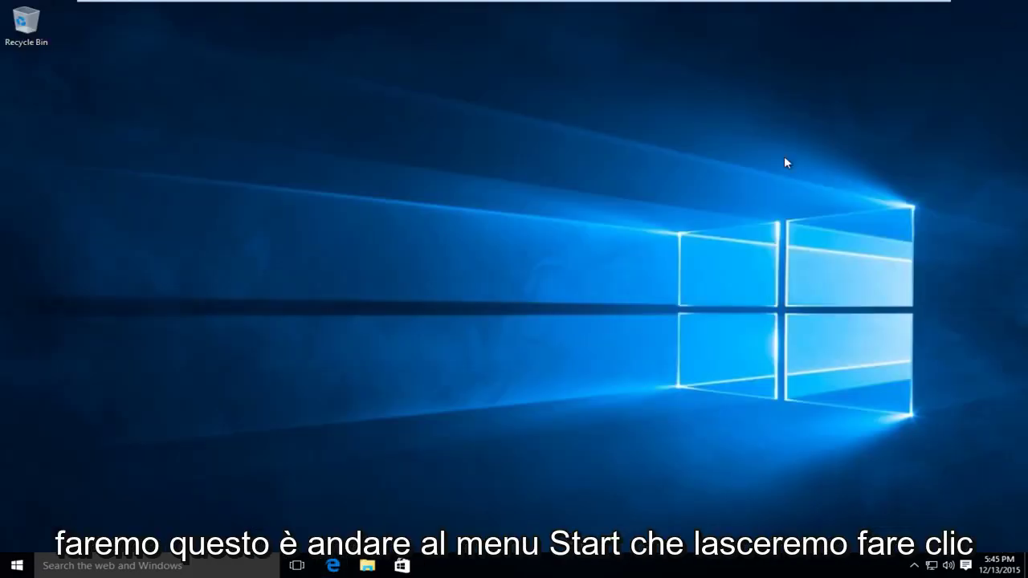
{"action": "left_click", "coordinate": [5, 570]}
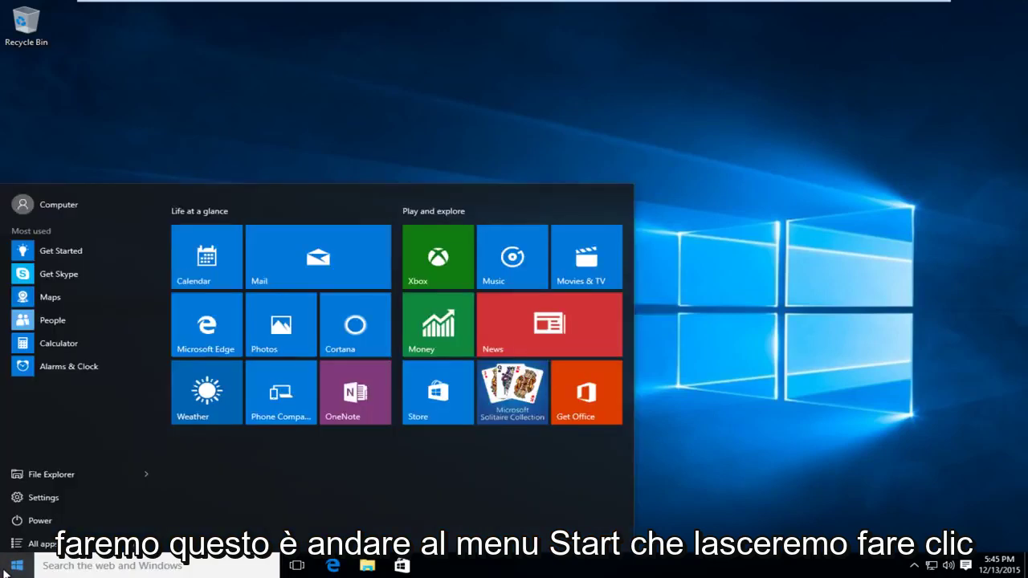
{"action": "left_click", "coordinate": [38, 517]}
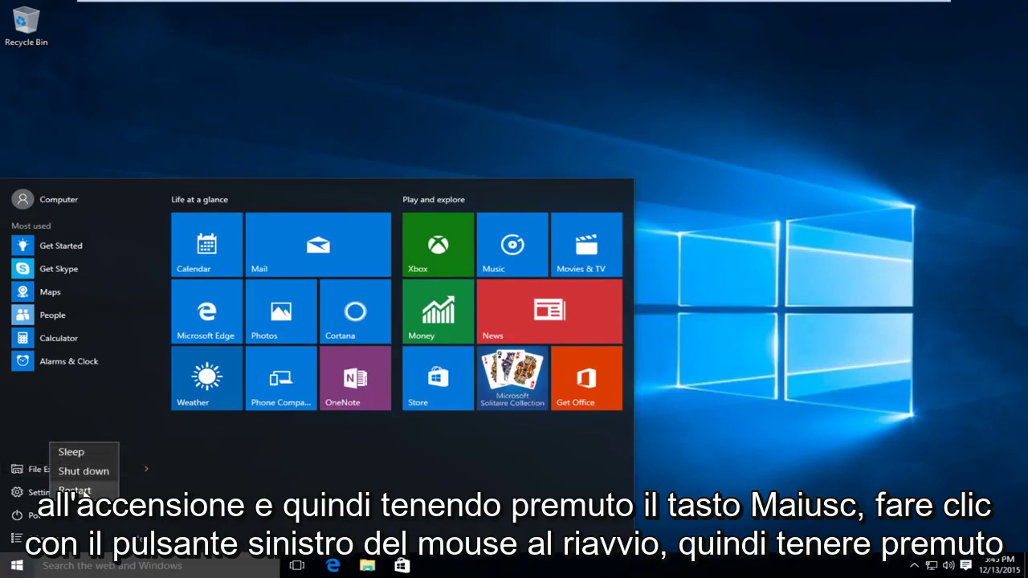
{"action": "left_click", "coordinate": [85, 489], "text": "shift"}
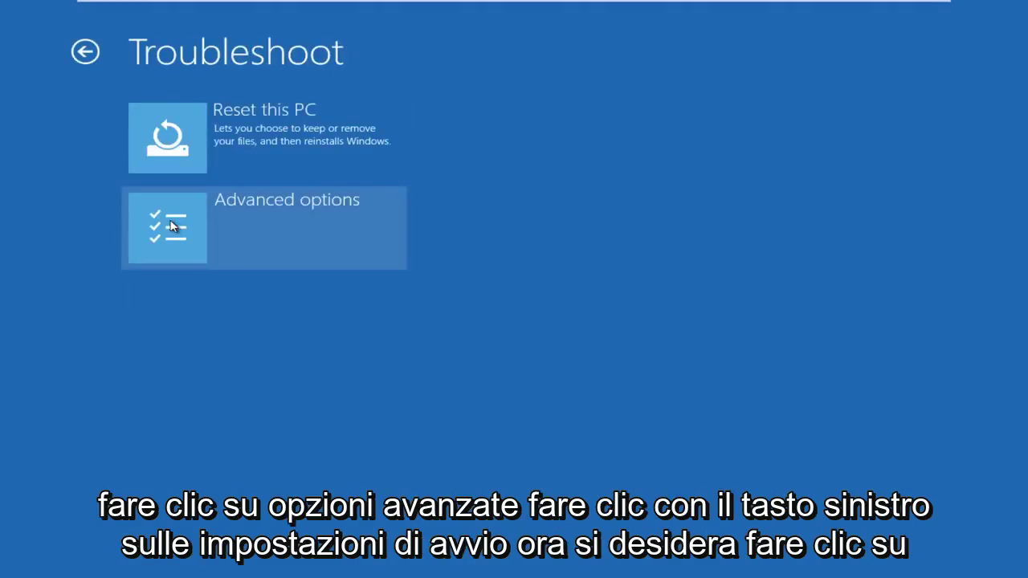
Go to Advanced options > Startup Settings and restart to the startup options list.
{"action": "left_click", "coordinate": [171, 226]}
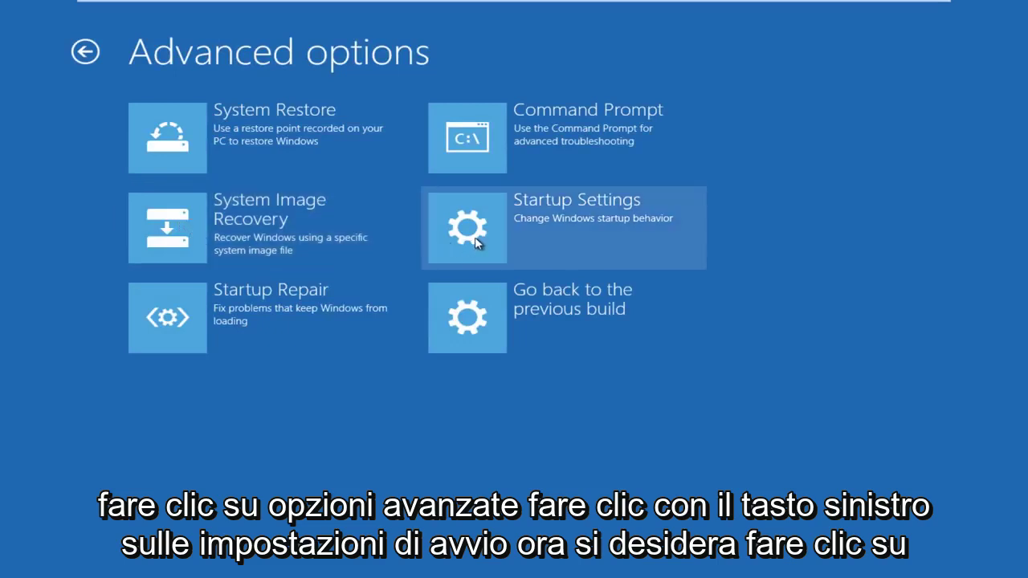
{"action": "left_click", "coordinate": [478, 241]}
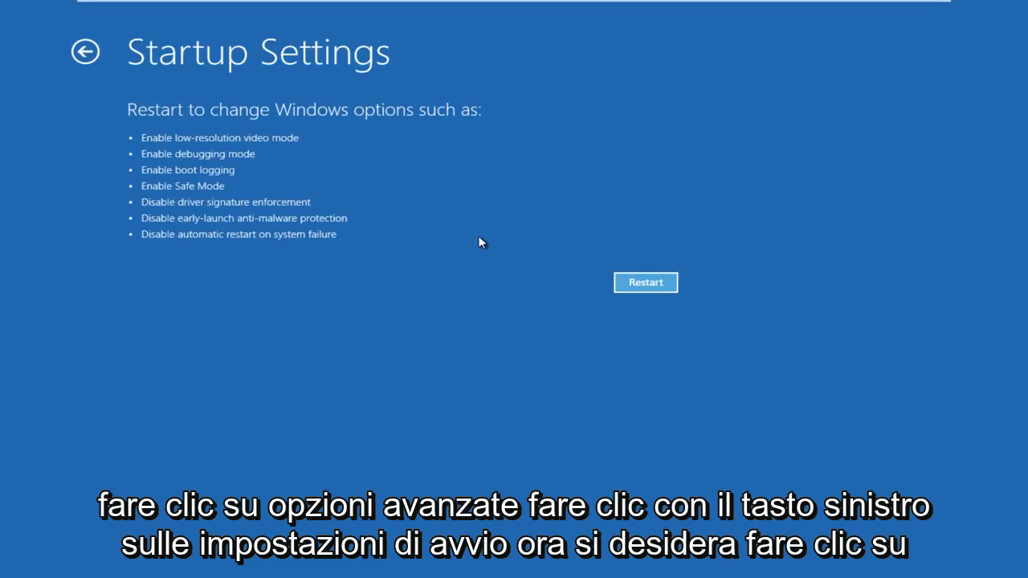
{"action": "left_click", "coordinate": [649, 286]}
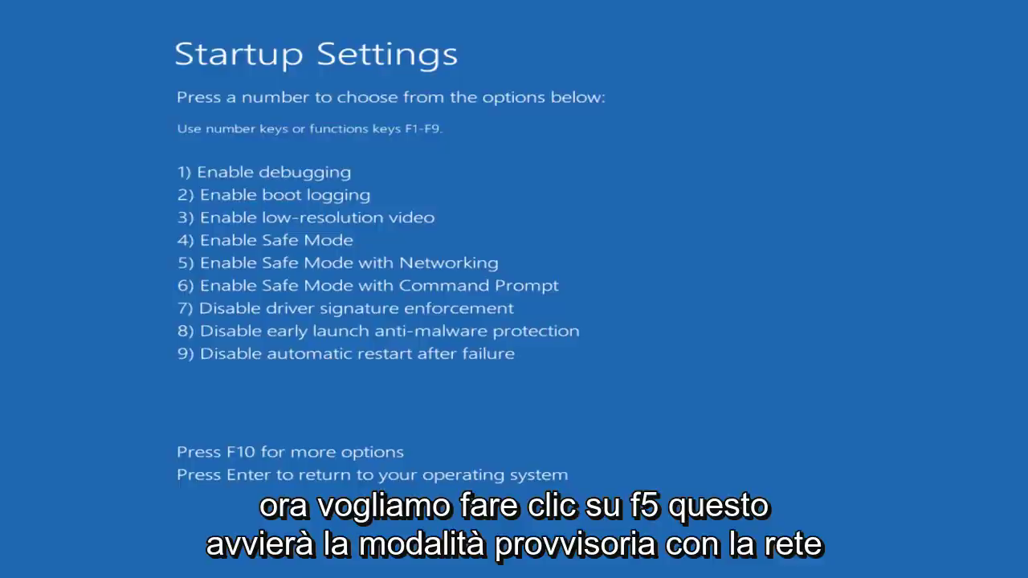
Choose option 5, Safe Mode with Networking, and sign in with the account password.
{"action": "key", "text": "F5"}
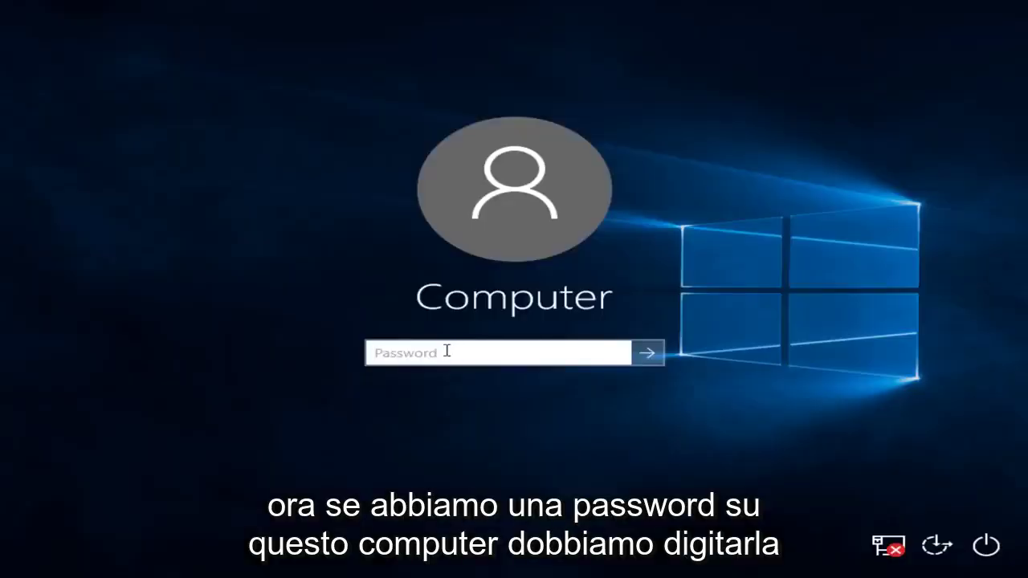
{"action": "type", "text": "1234"}
{"action": "key", "text": "Return"}
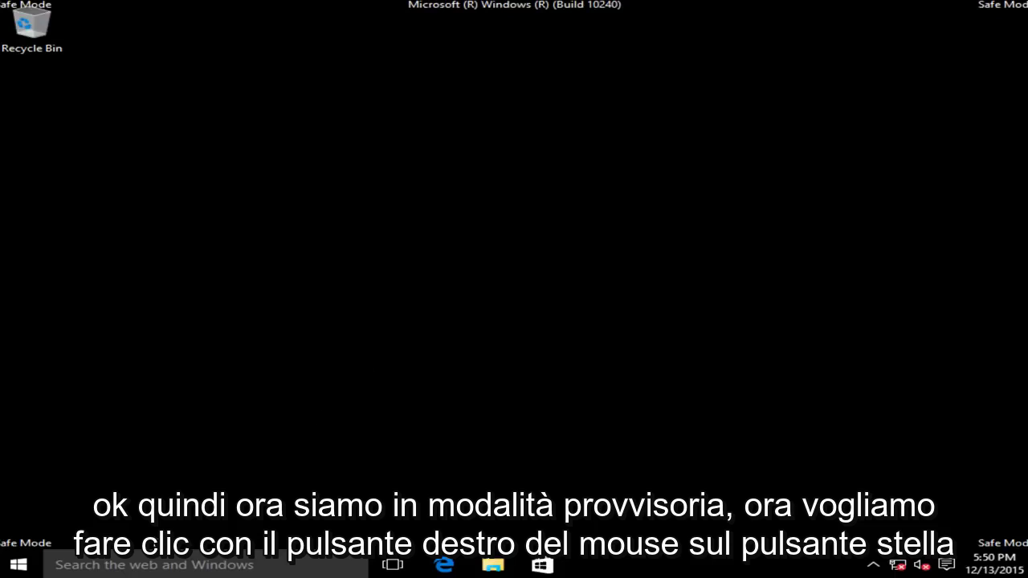
Launch regedit from the Run dialog.
{"action": "right_click", "coordinate": [15, 565]}
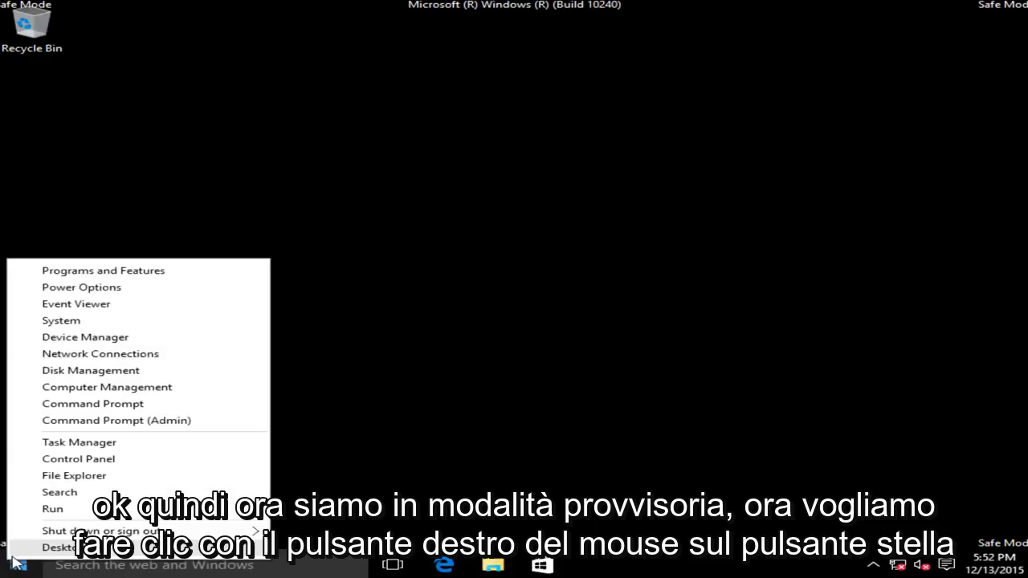
{"action": "left_click", "coordinate": [53, 509]}
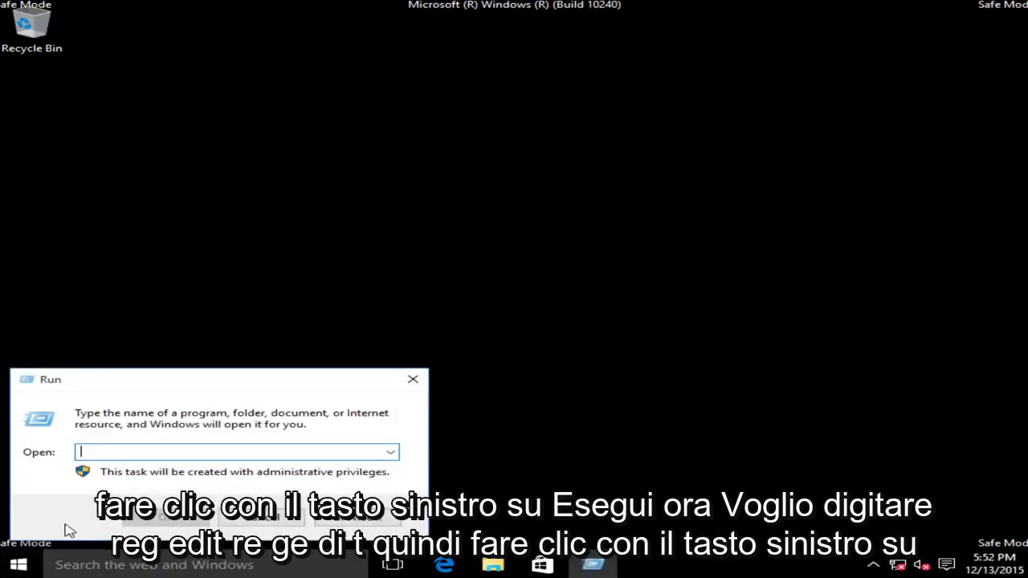
{"action": "type", "text": "reg"}
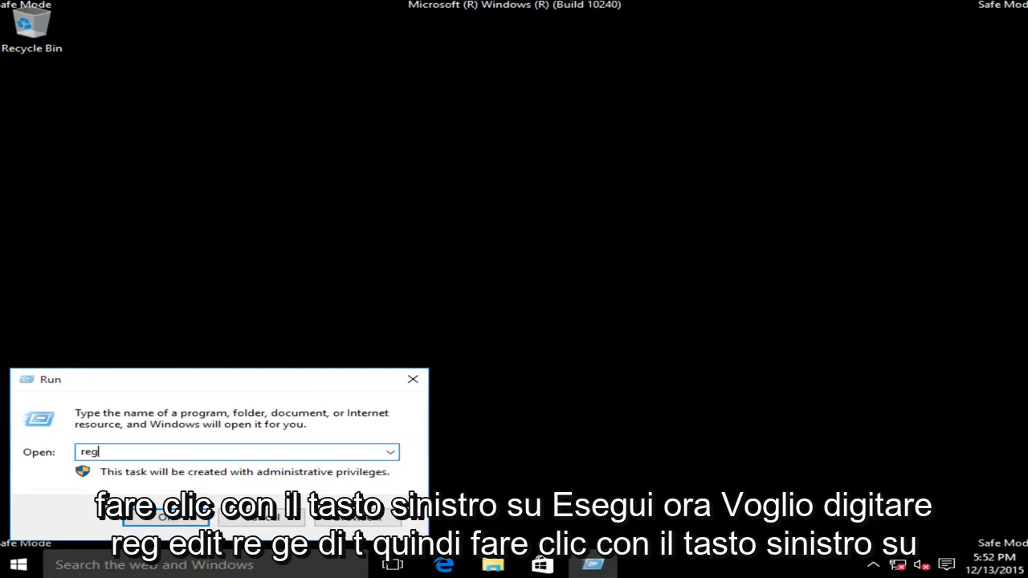
{"action": "type", "text": "edit"}
{"action": "left_click", "coordinate": [185, 521]}
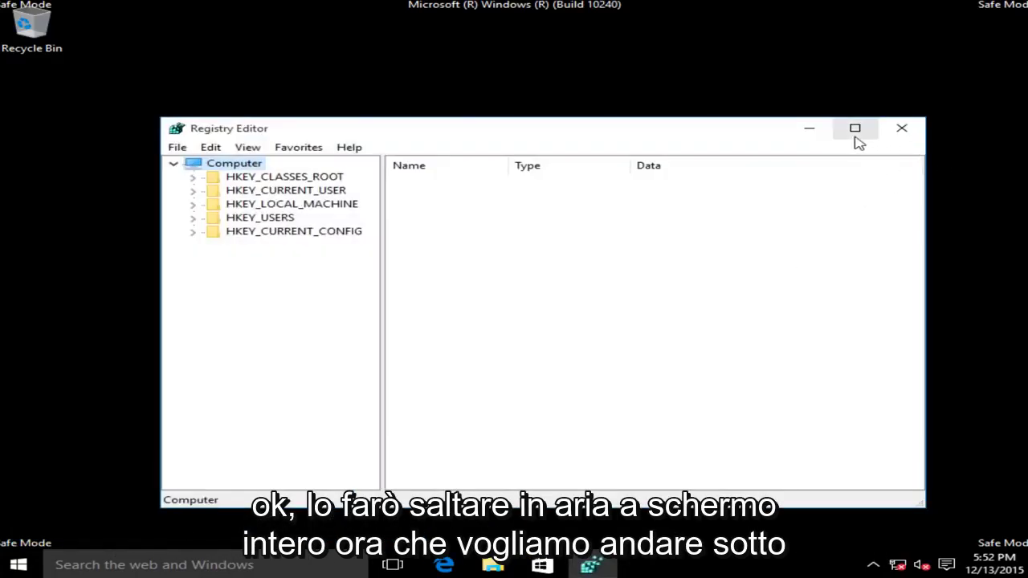
Maximize Registry Editor and expand HKEY_CURRENT_USER\Software\Microsoft\Windows\CurrentVersion in a widened key tree.
{"action": "left_click", "coordinate": [856, 132]}
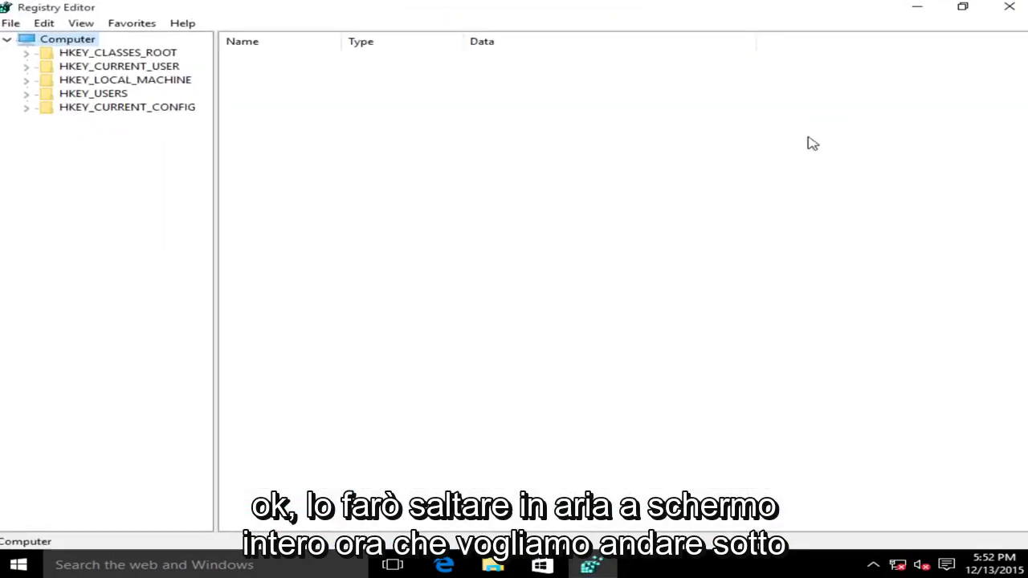
{"action": "left_click", "coordinate": [62, 67]}
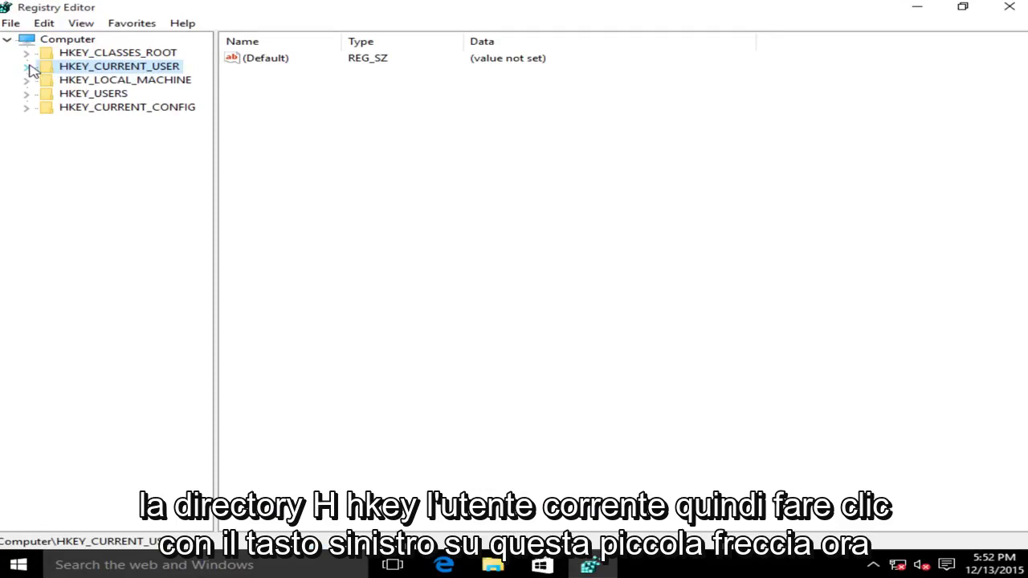
{"action": "left_click", "coordinate": [27, 66]}
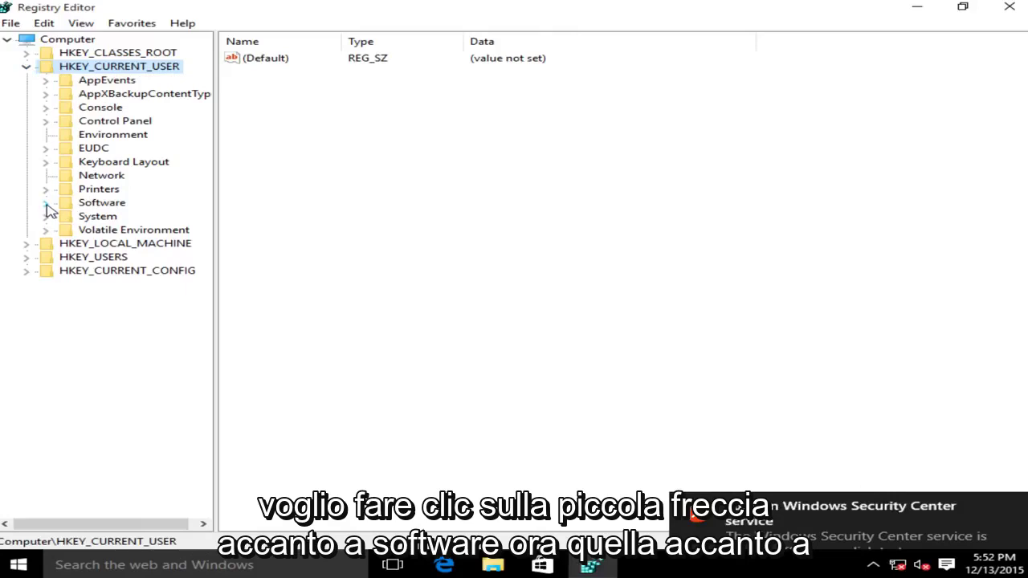
{"action": "left_click", "coordinate": [46, 203]}
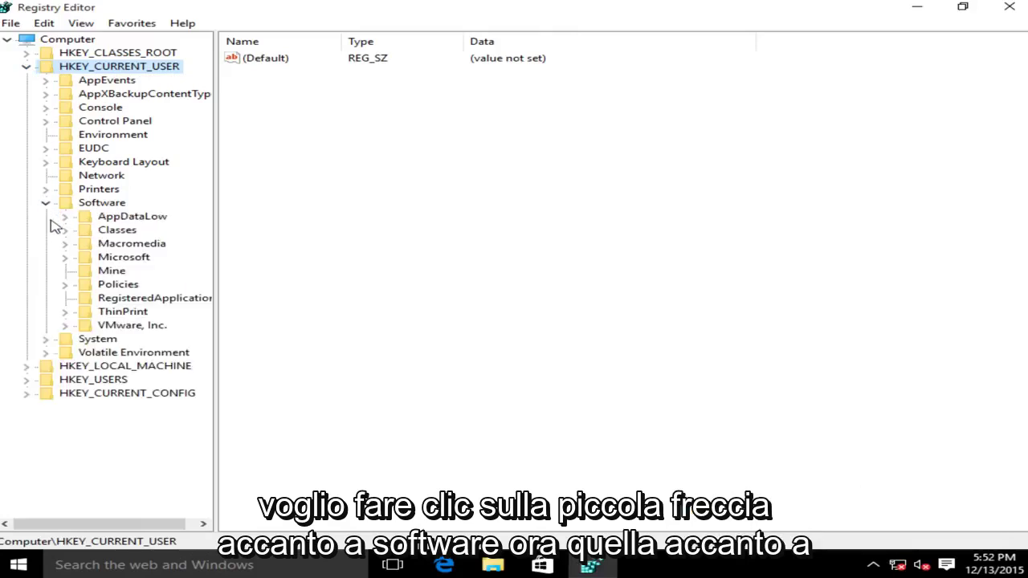
{"action": "left_click", "coordinate": [65, 259]}
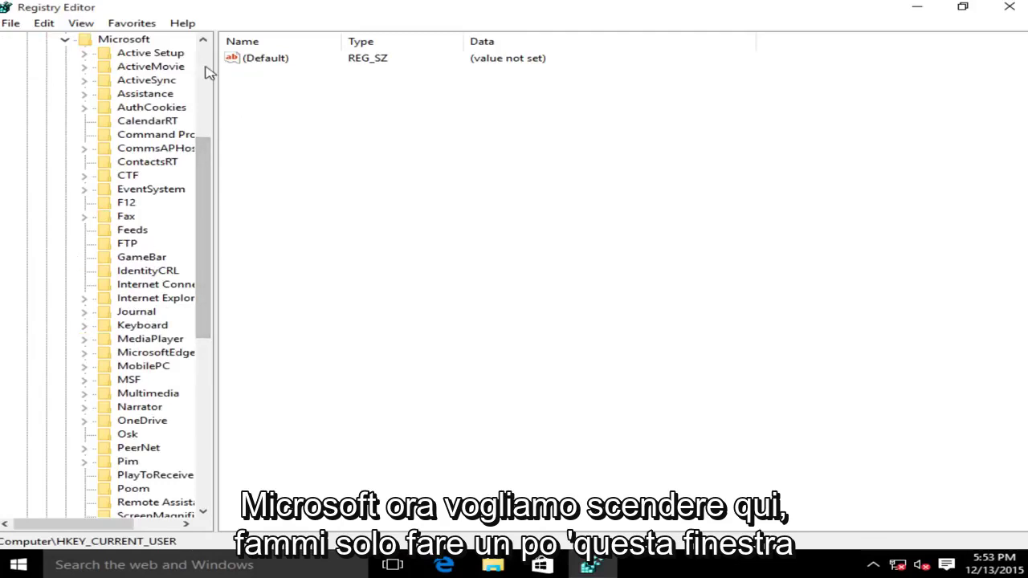
{"action": "left_click_drag", "start_coordinate": [215, 64], "coordinate": [294, 60]}
{"action": "left_click_drag", "start_coordinate": [273, 205], "coordinate": [286, 340]}
{"action": "left_click", "coordinate": [127, 393]}
{"action": "left_click", "coordinate": [85, 393]}
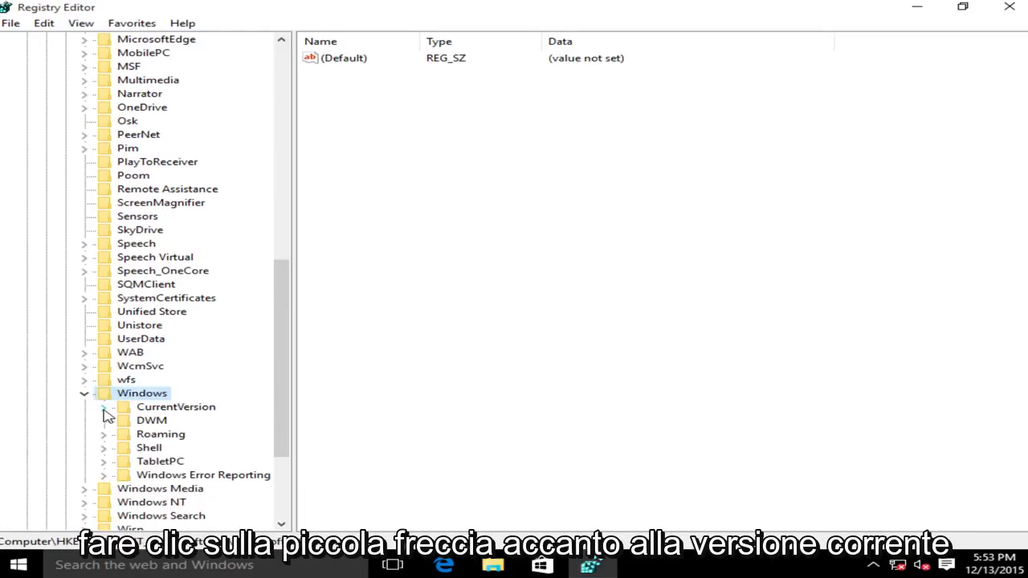
{"action": "left_click", "coordinate": [103, 408]}
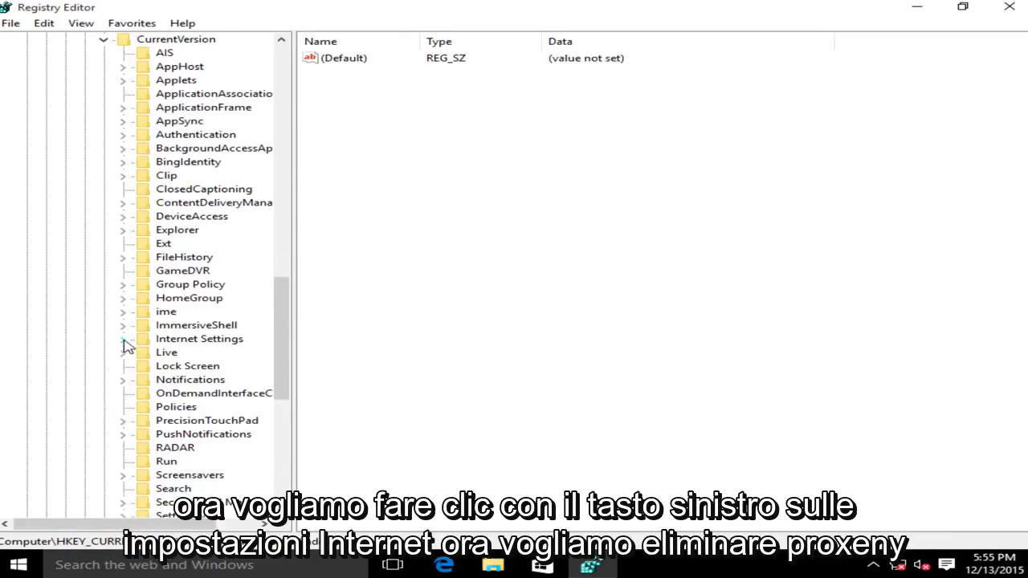
Select Internet Settings and delete its ProxyEnable value, confirming the deletion.
{"action": "left_click", "coordinate": [180, 342]}
{"action": "left_click", "coordinate": [333, 162]}
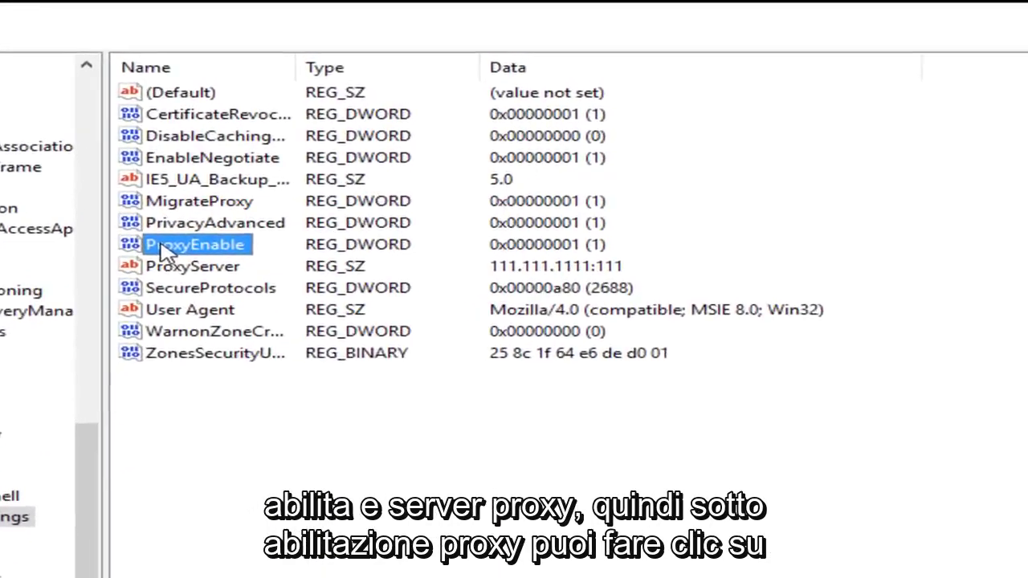
{"action": "left_click", "coordinate": [121, 291]}
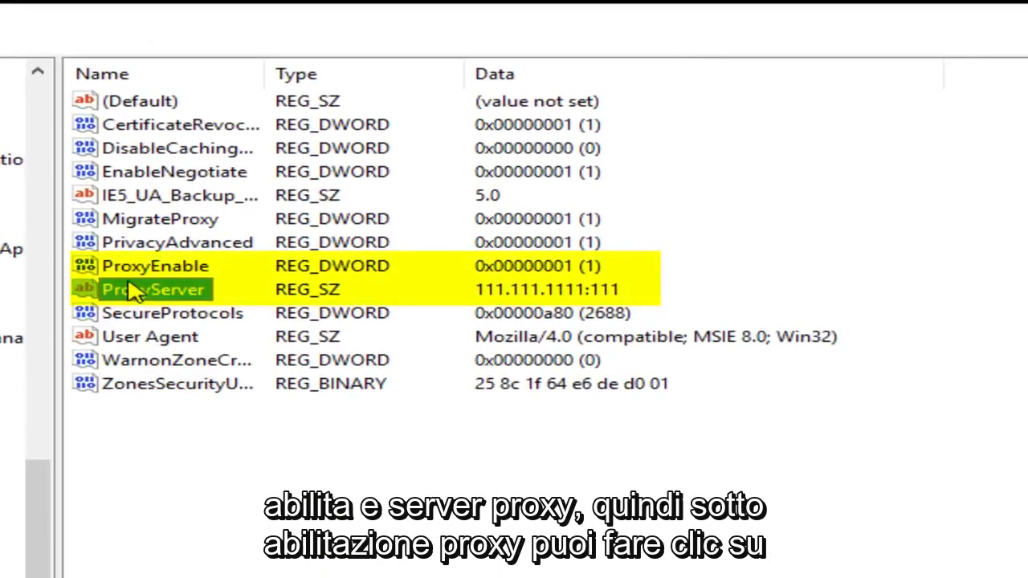
{"action": "left_click", "coordinate": [129, 273]}
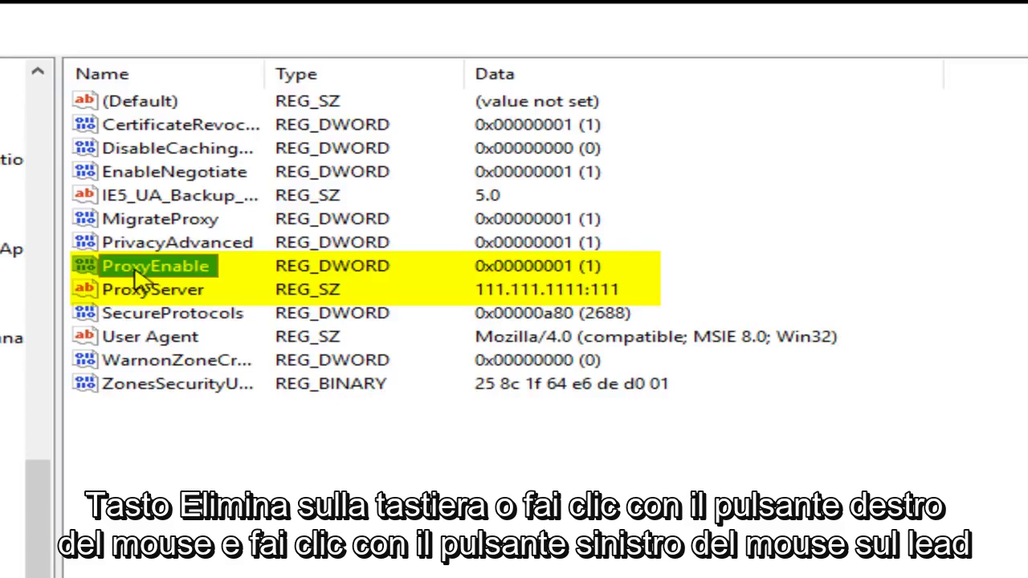
{"action": "right_click", "coordinate": [136, 276]}
{"action": "left_click", "coordinate": [204, 351]}
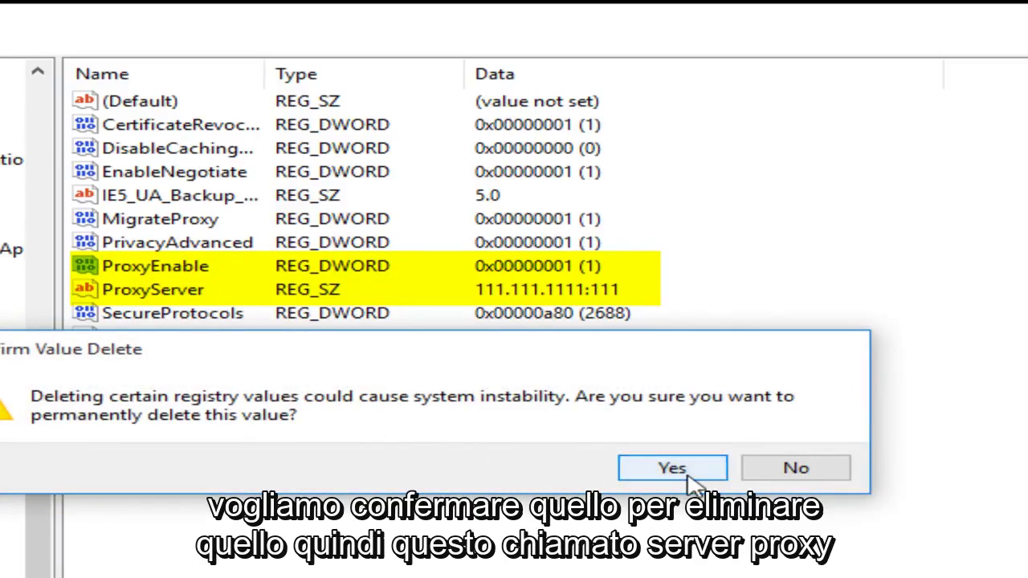
{"action": "left_click", "coordinate": [687, 477]}
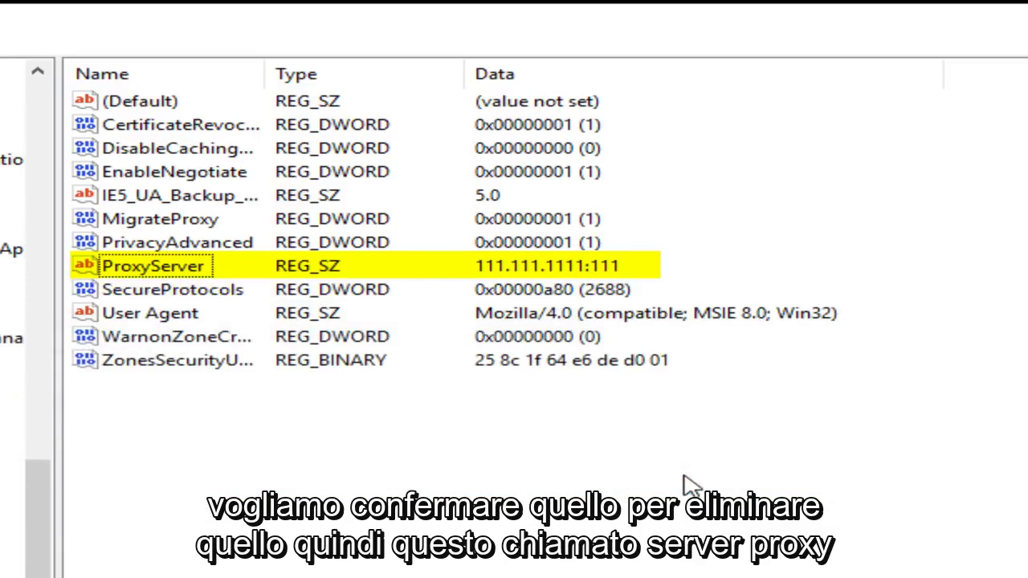
Delete the ProxyServer value and confirm.
{"action": "left_click", "coordinate": [146, 273]}
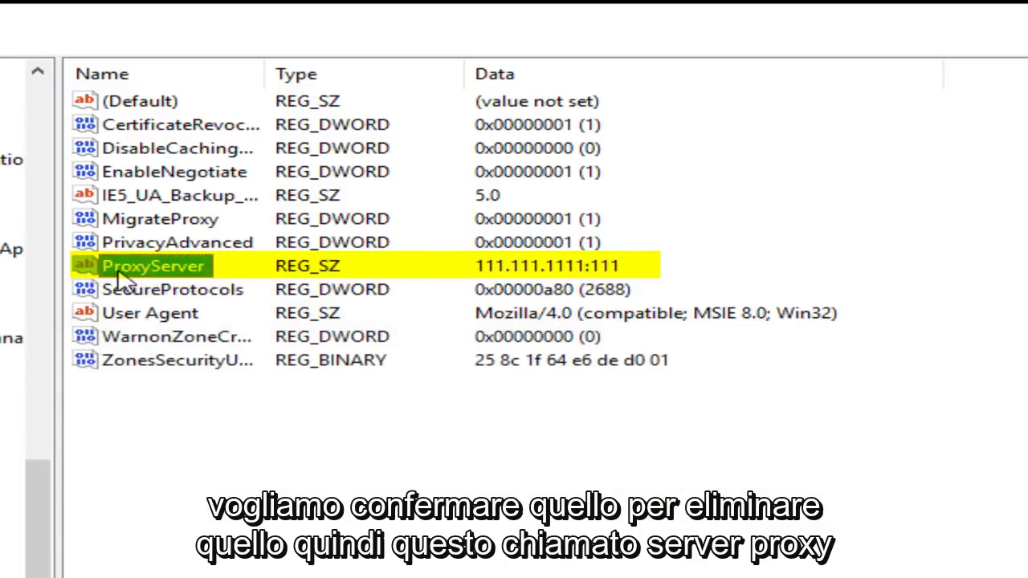
{"action": "right_click", "coordinate": [159, 273]}
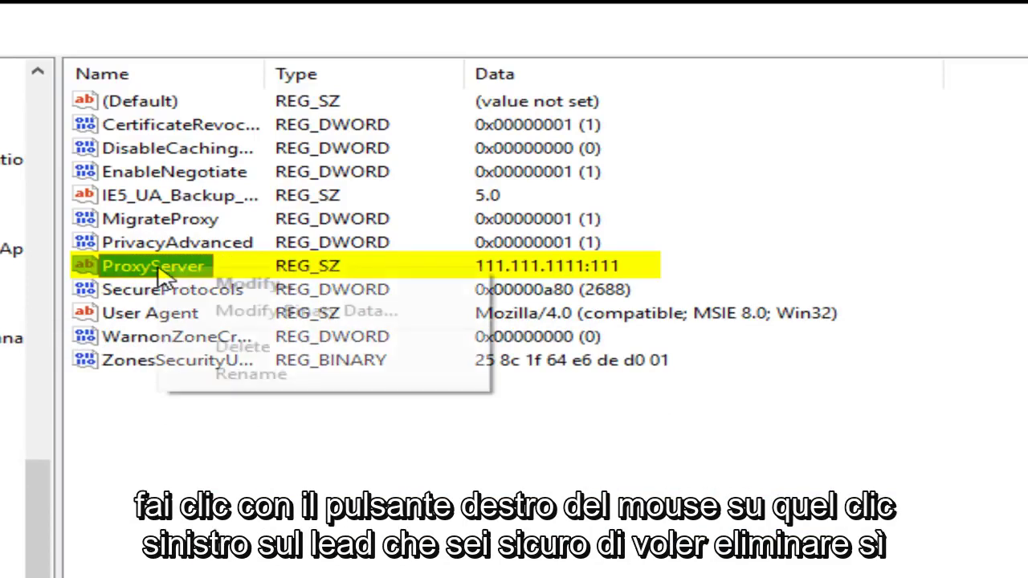
{"action": "left_click", "coordinate": [241, 353]}
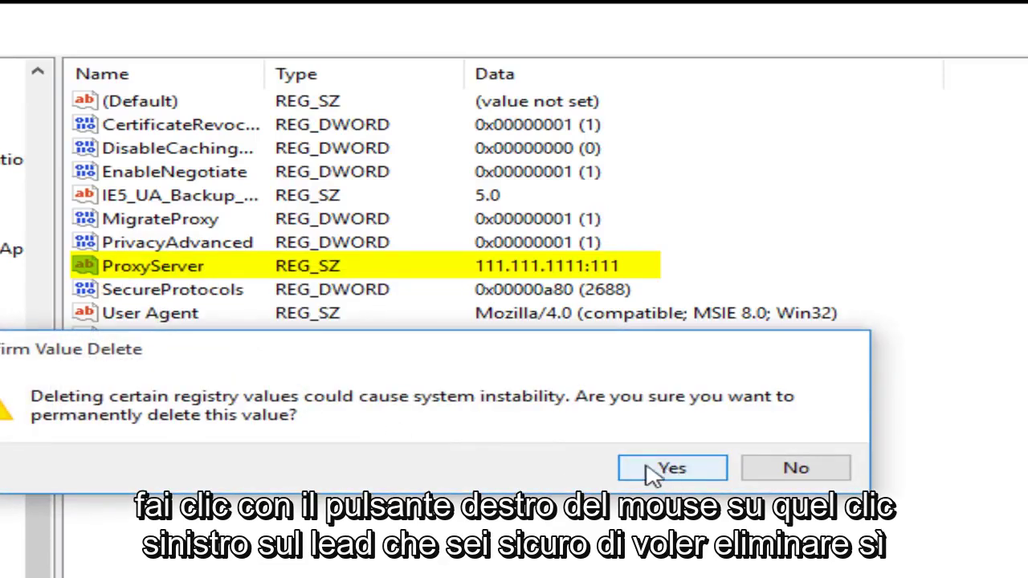
{"action": "left_click", "coordinate": [673, 469]}
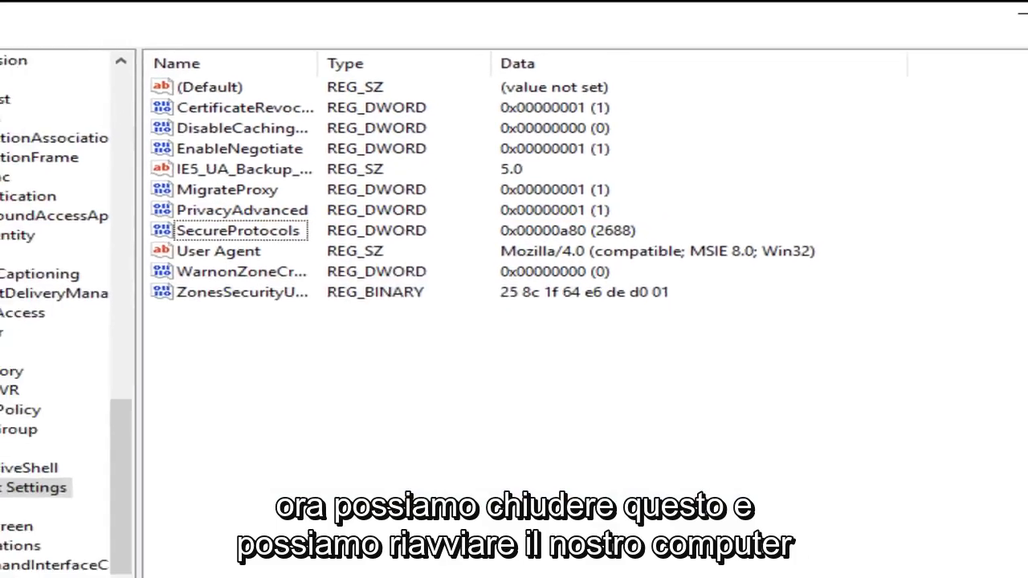
Close Registry Editor and restart Windows from the Start button's shutdown options.
{"action": "left_click", "coordinate": [1007, 9]}
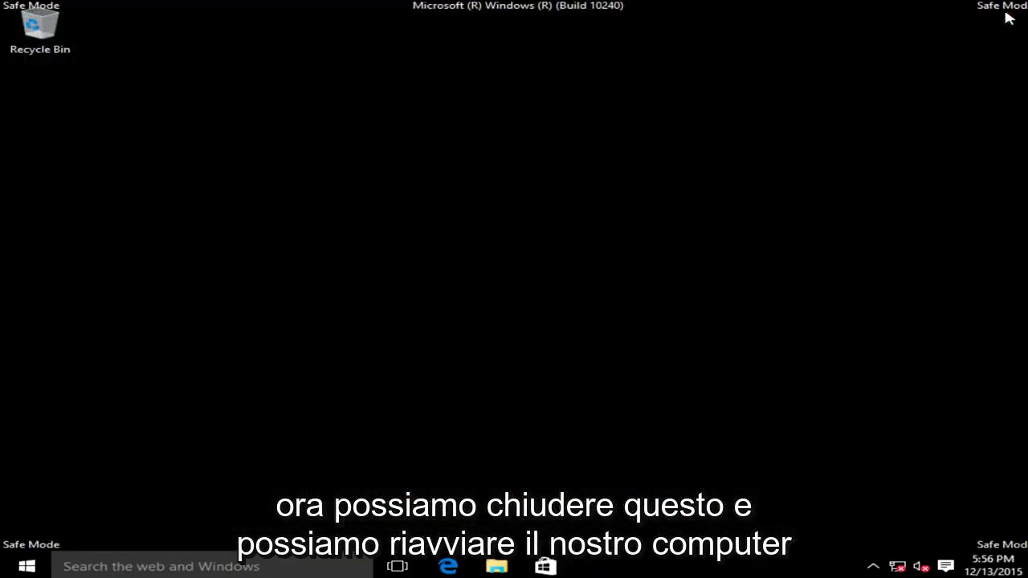
{"action": "right_click", "coordinate": [44, 568]}
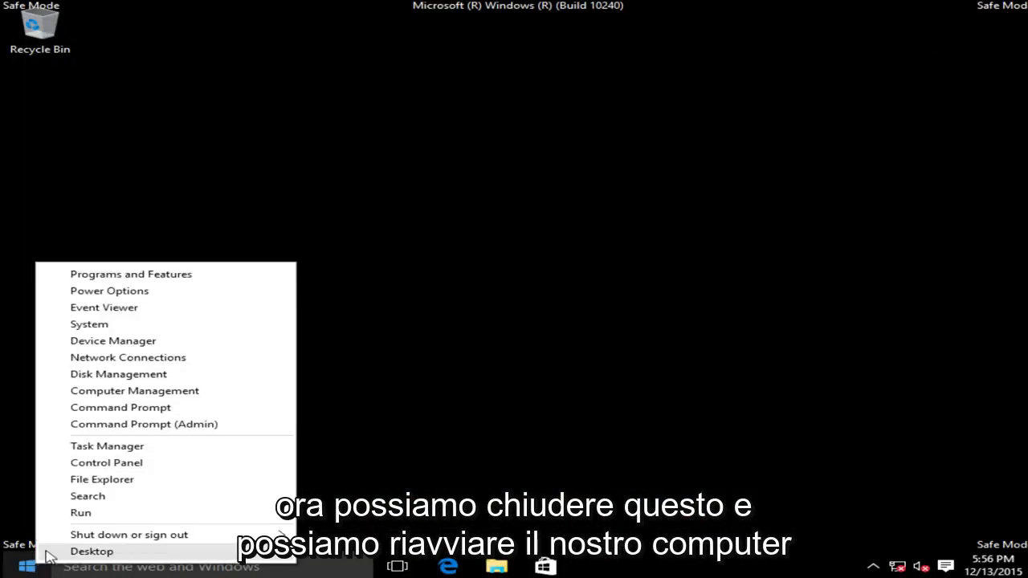
{"action": "mouse_move", "coordinate": [96, 540]}
{"action": "left_click", "coordinate": [343, 568]}
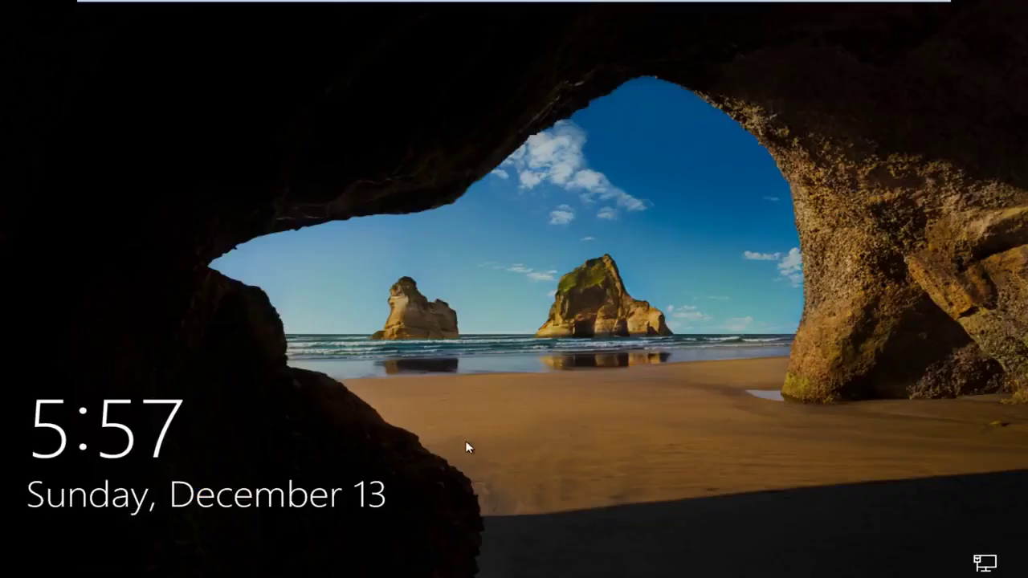
Dismiss the lock screen and sign in with the account password.
{"action": "left_click_drag", "start_coordinate": [466, 447], "coordinate": [507, 187]}
{"action": "left_click", "coordinate": [515, 544]}
{"action": "left_click", "coordinate": [489, 344]}
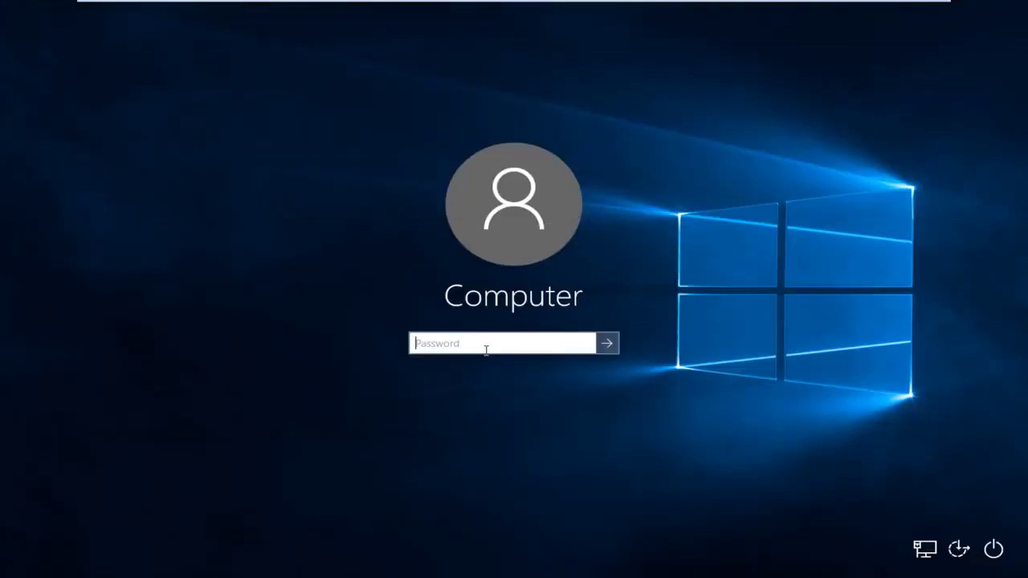
{"action": "type", "text": "••••••"}
{"action": "key", "text": "Return"}
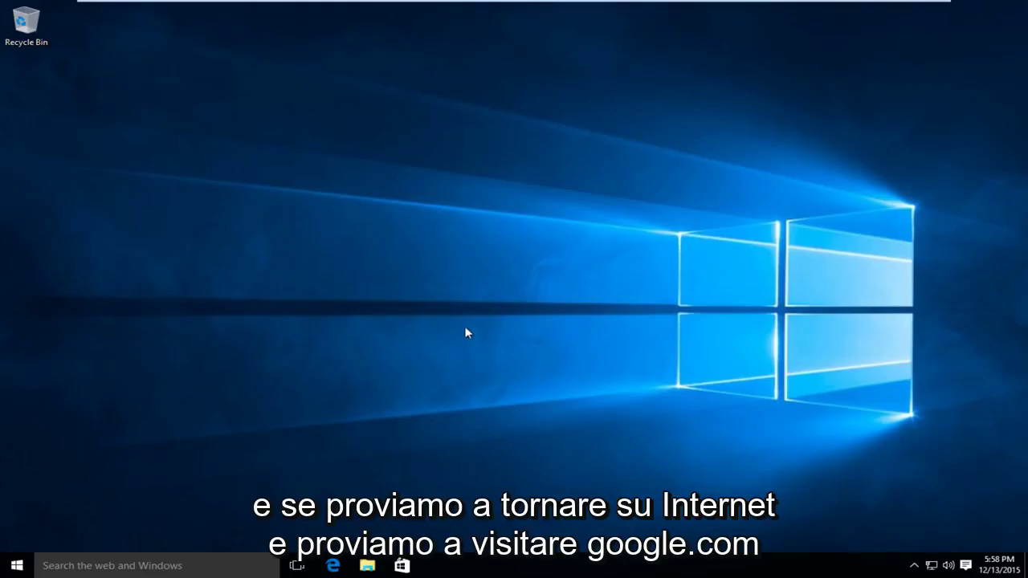
Launch Edge from the taskbar and navigate to google.com.
{"action": "left_click", "coordinate": [335, 565]}
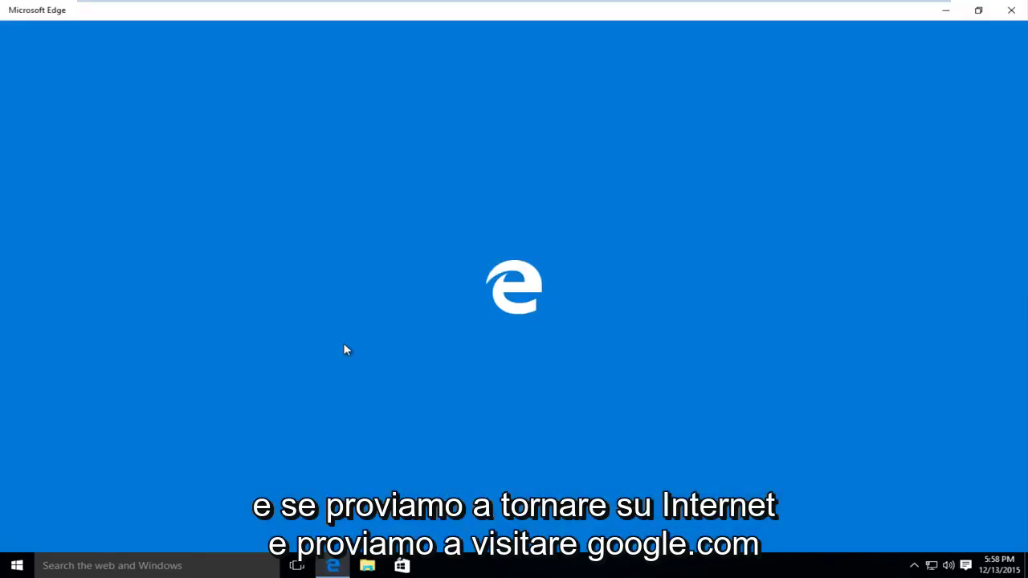
{"action": "type", "text": "goog"}
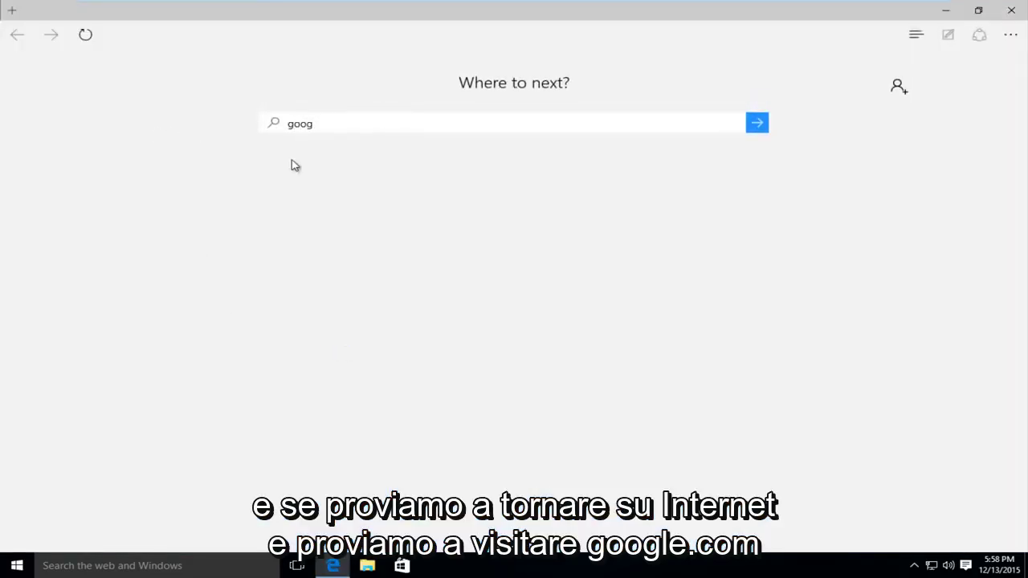
{"action": "type", "text": "le.com"}
{"action": "key", "text": "Return"}
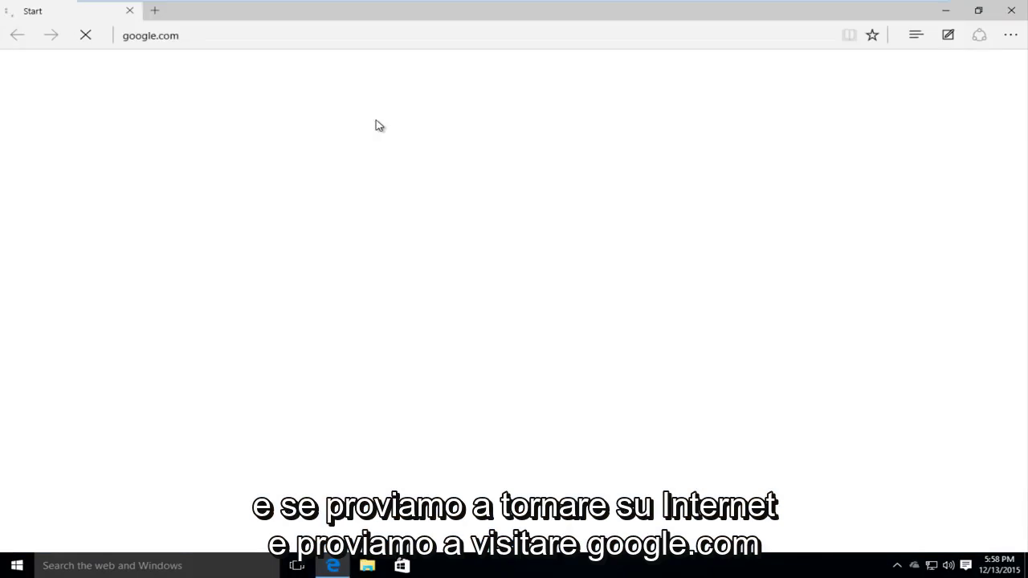